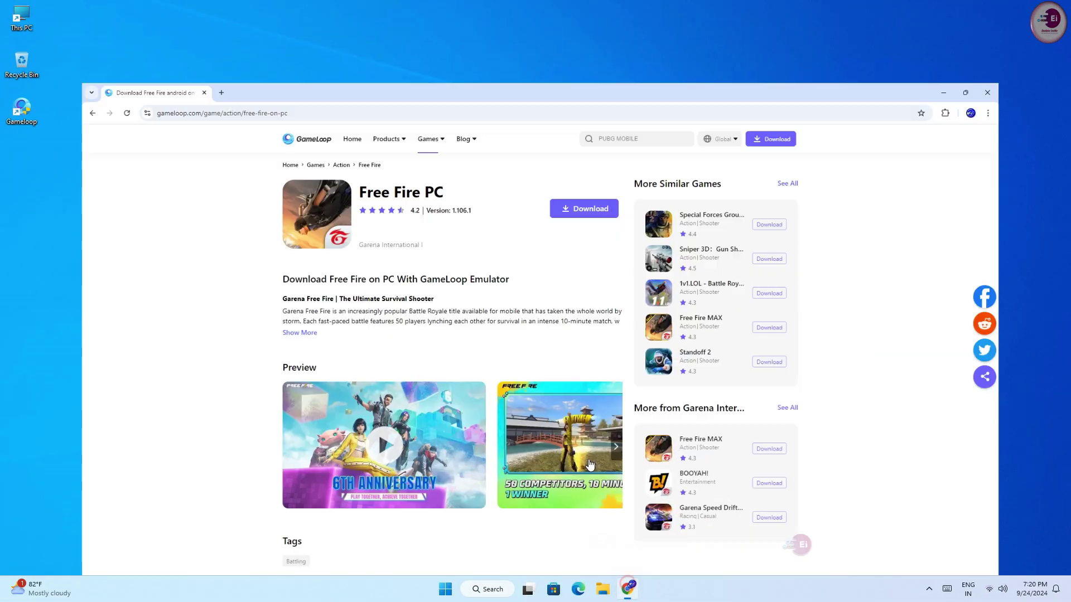
# Step: Download the GameLoop Free Fire installer and check it in Chrome's download panel
pyautogui.moveTo(328, 126); pyautogui.dragTo(441, 131)
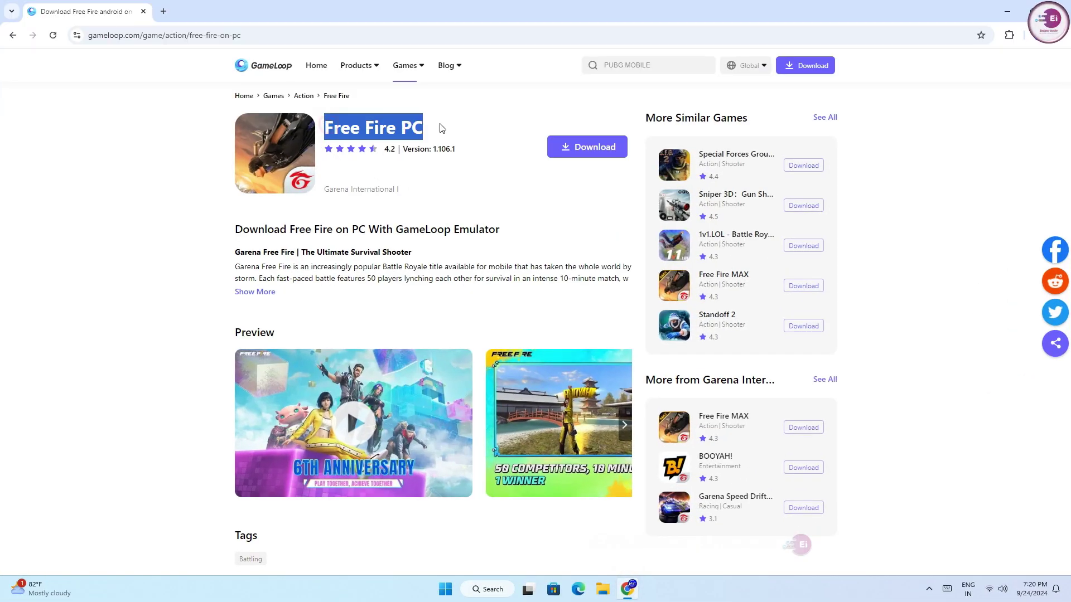
pyautogui.click(583, 156)
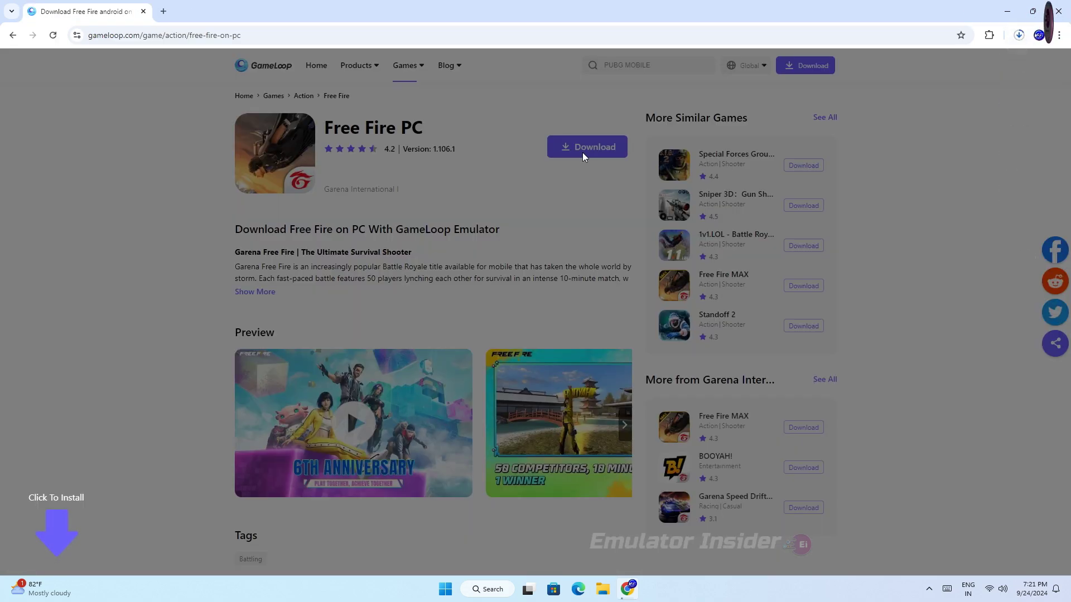
pyautogui.click(1020, 38)
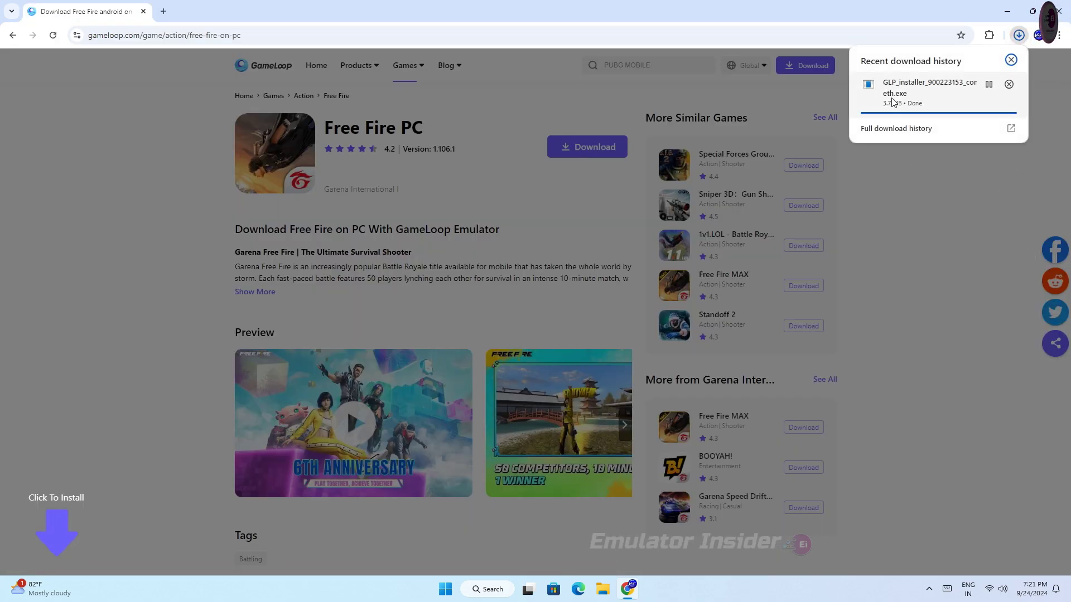
# Step: Run the downloaded GLP installer from the Downloads folder as administrator
pyautogui.click(989, 85)
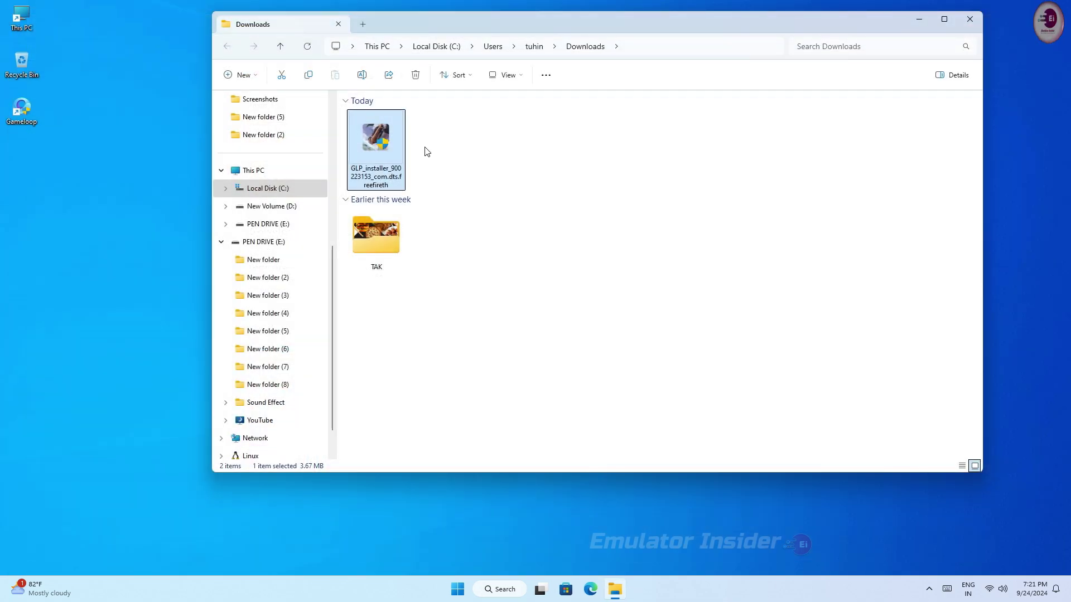
pyautogui.moveTo(365, 181); pyautogui.dragTo(485, 119)
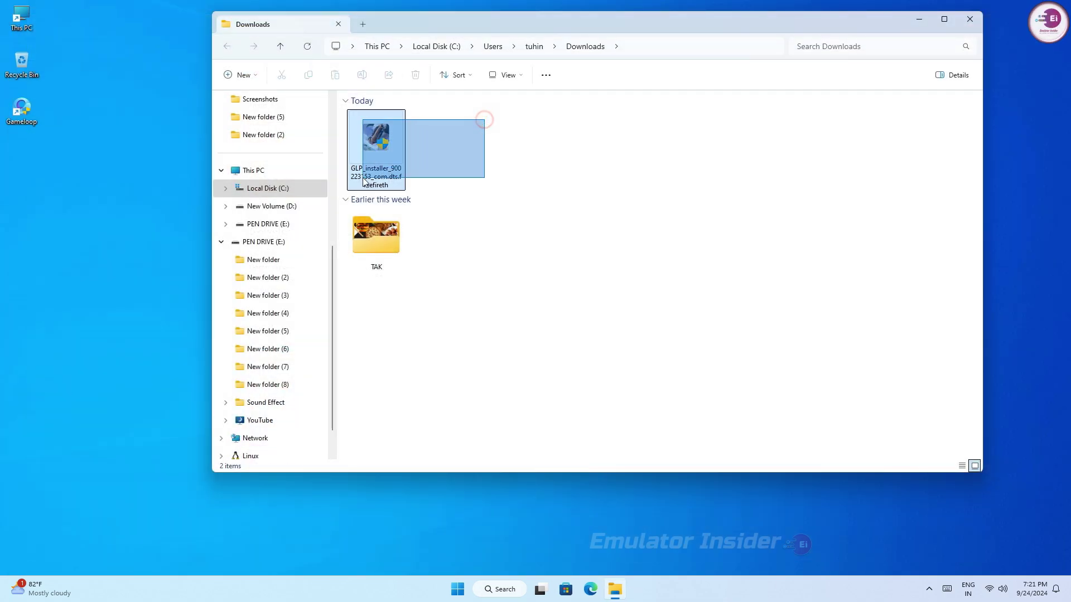
pyautogui.rightClick(374, 148)
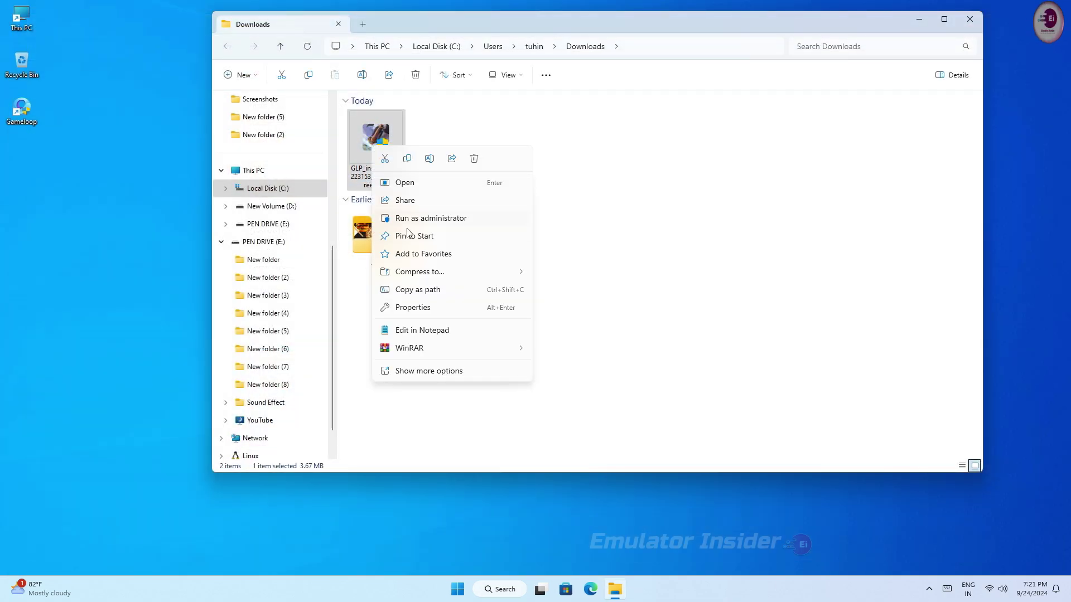
pyautogui.click(452, 218)
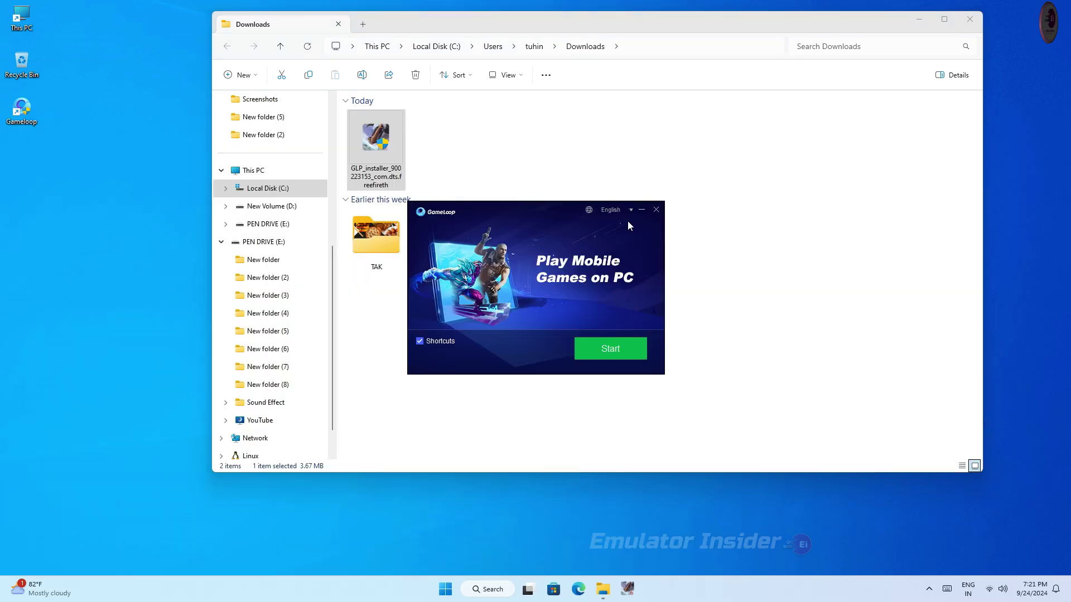
# Step: Close the Downloads folder and start the GameLoop installation with Shortcuts kept ticked
pyautogui.click(969, 19)
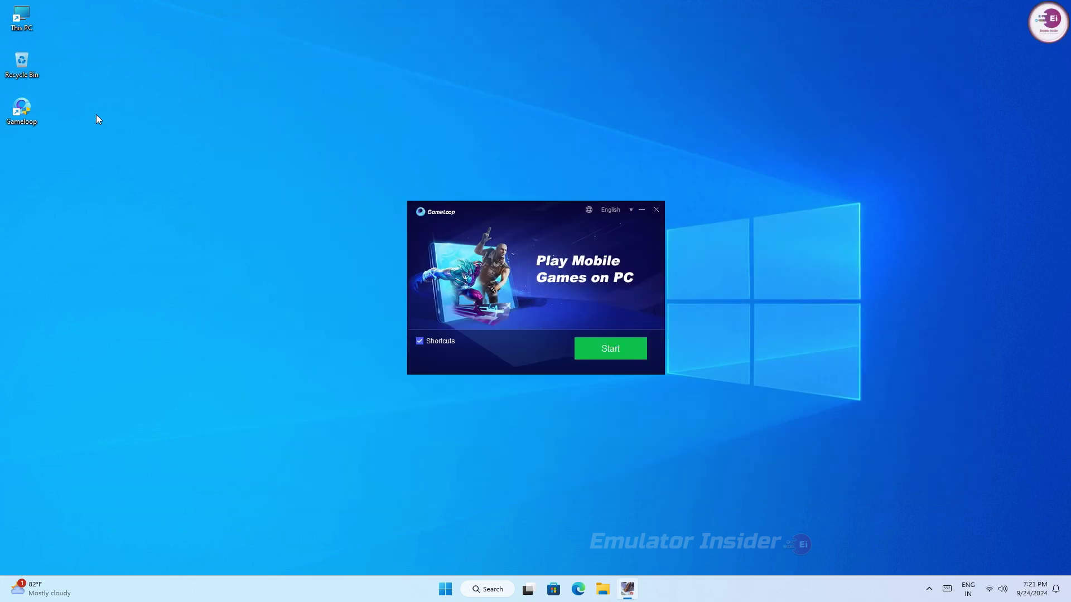
pyautogui.moveTo(7, 133); pyautogui.dragTo(10, 124)
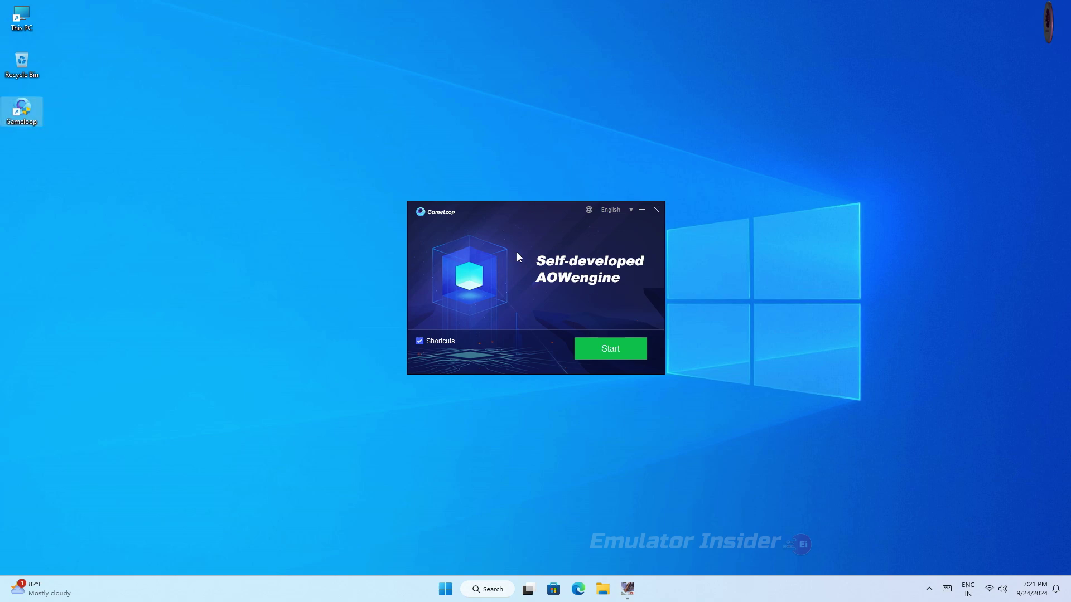
pyautogui.click(613, 351)
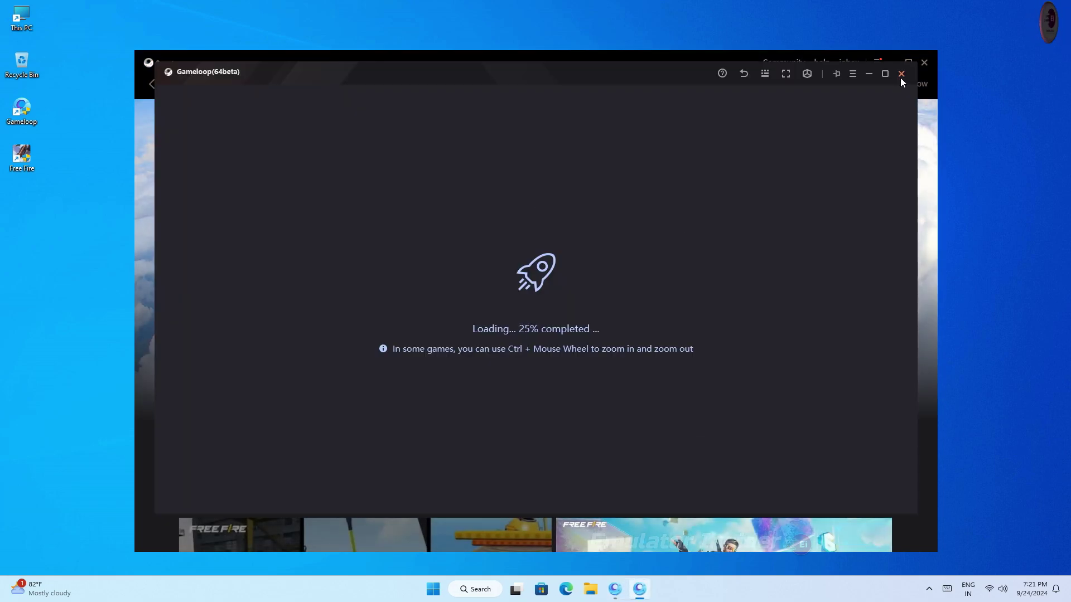
# Step: Exit the Gameloop(64beta) window, check downloads, and open Free Fire from the Home leaderboard
pyautogui.click(900, 78)
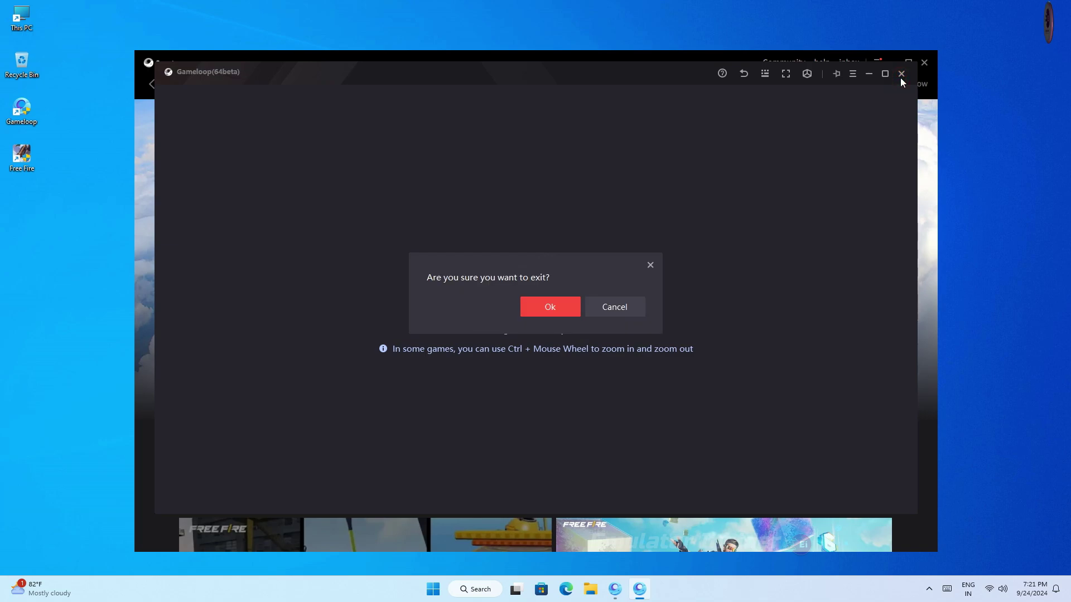
pyautogui.click(543, 309)
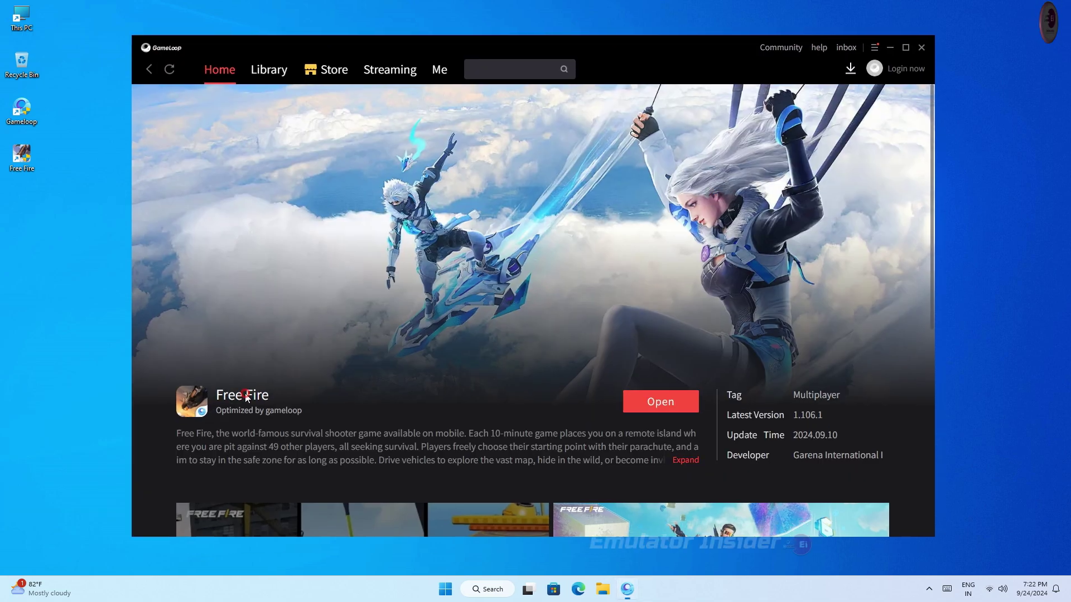
pyautogui.scroll(-3, 670, 292)
pyautogui.scroll(3, 623, 384)
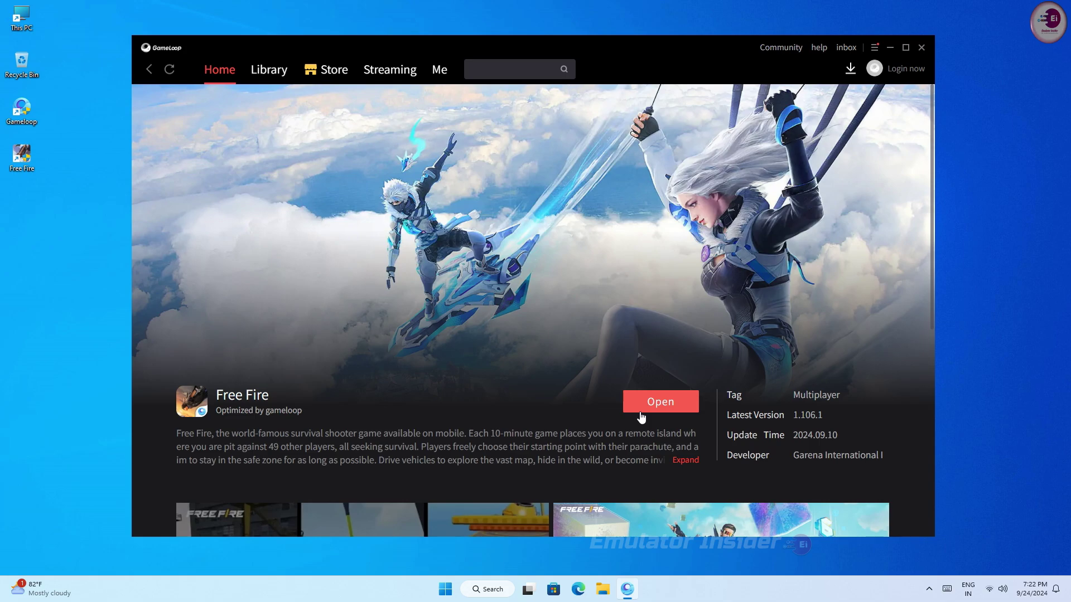
pyautogui.click(850, 69)
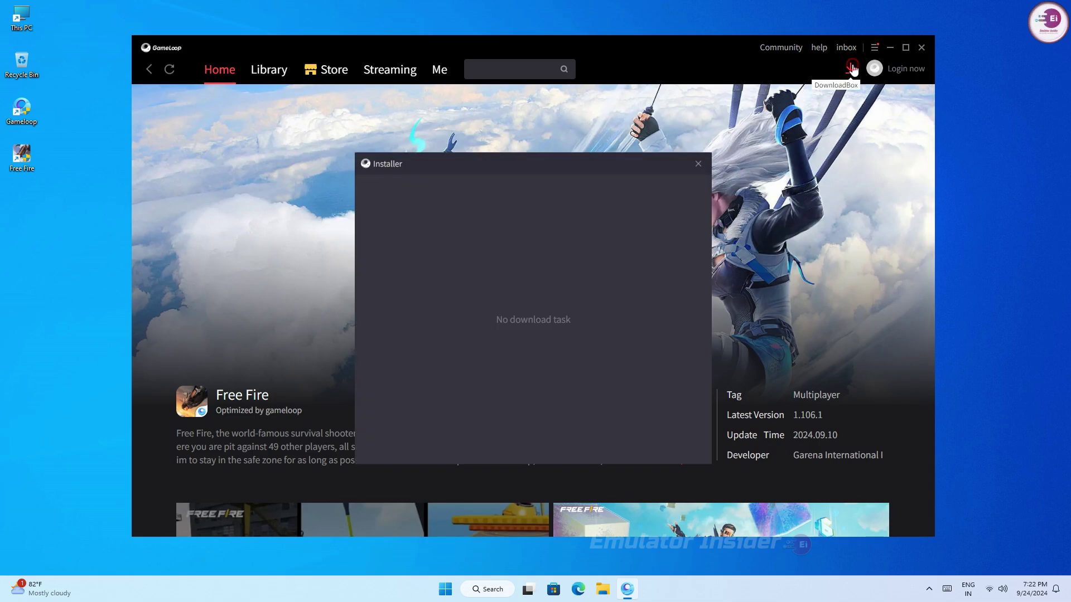
pyautogui.click(698, 165)
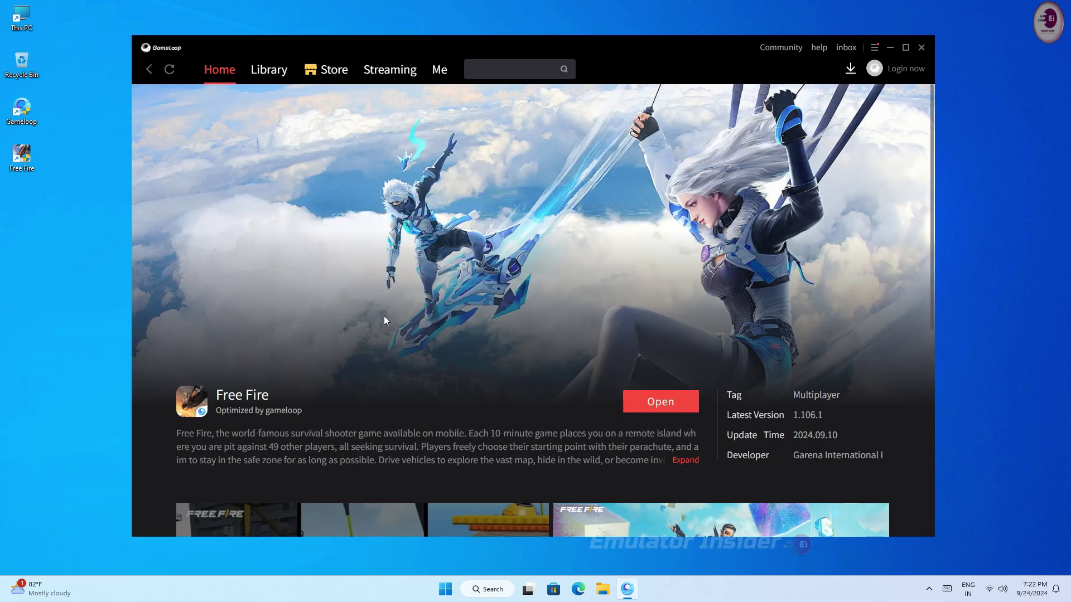
pyautogui.scroll(-3, 587, 338)
pyautogui.scroll(3, 586, 337)
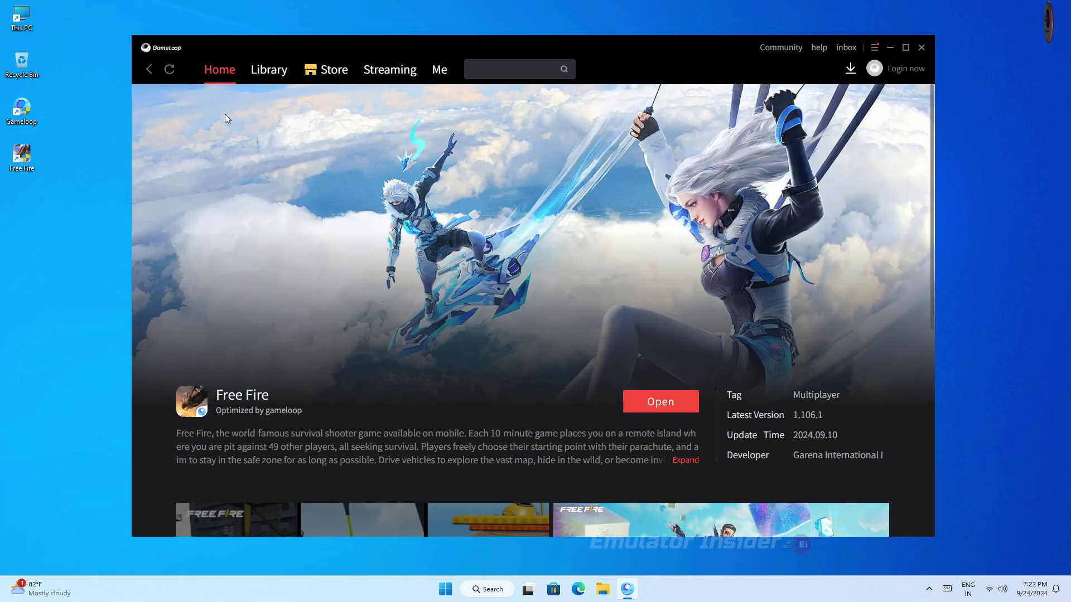
pyautogui.click(151, 71)
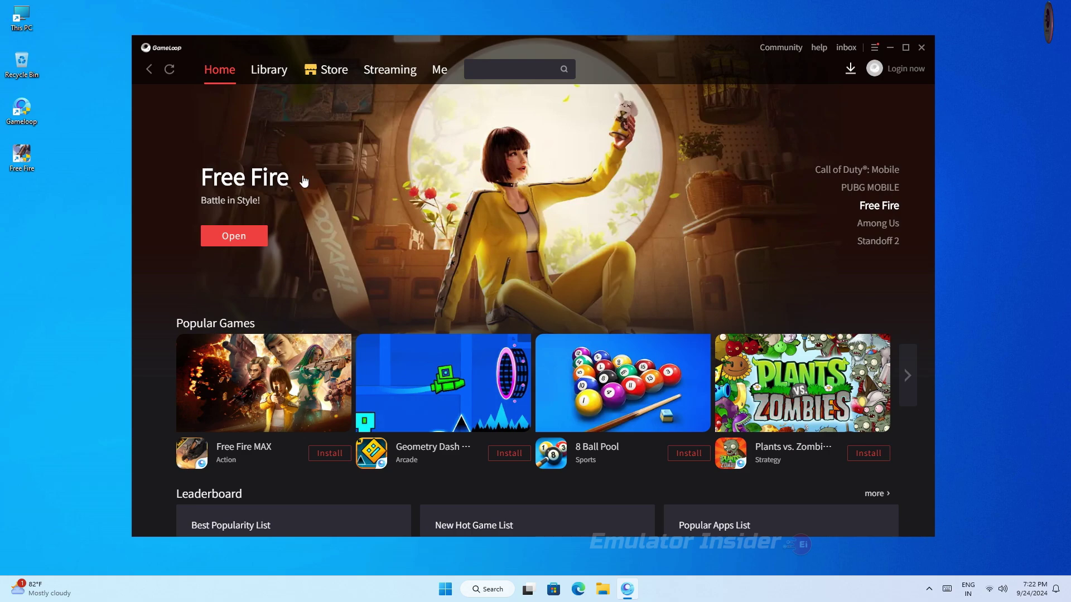
pyautogui.scroll(-5, 560, 285)
pyautogui.scroll(-2, 514, 287)
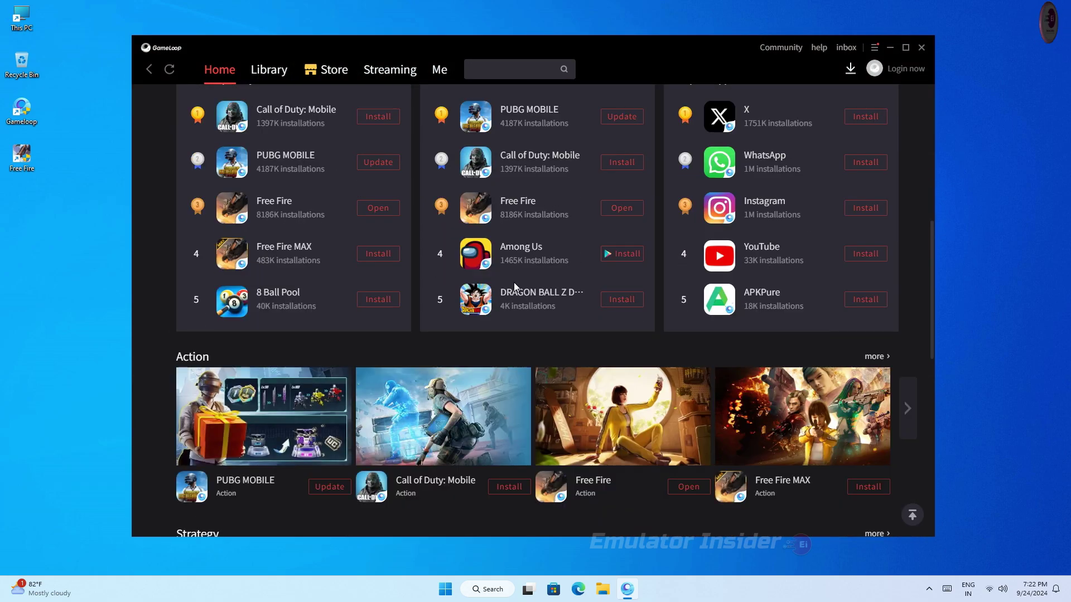
pyautogui.click(275, 206)
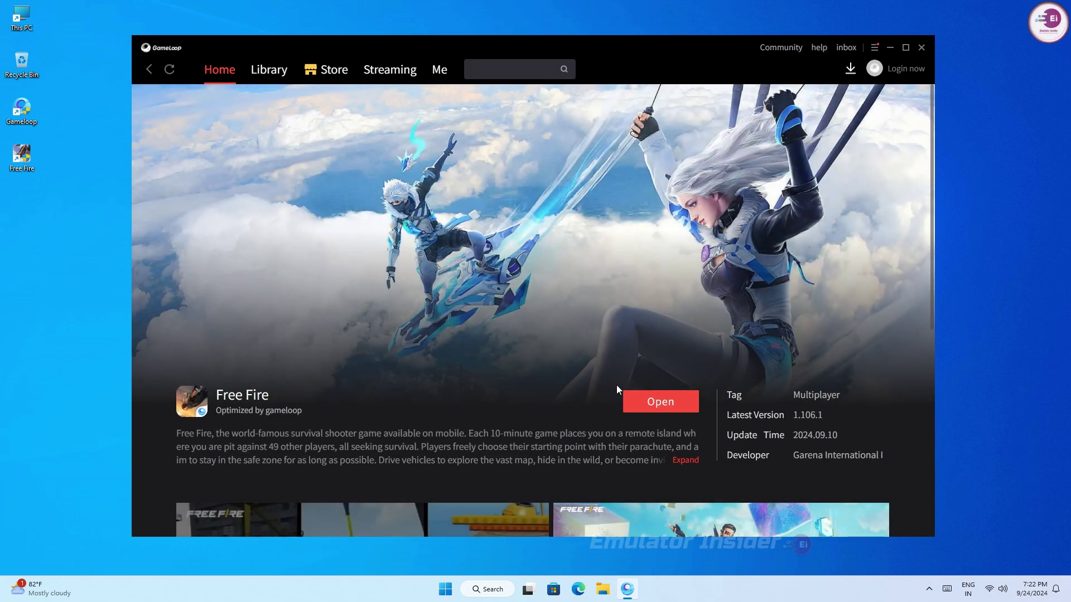
# Step: Launch Free Fire, close the main GameLoop window and Auxiliary Screen, then enlarge the game window
pyautogui.click(655, 406)
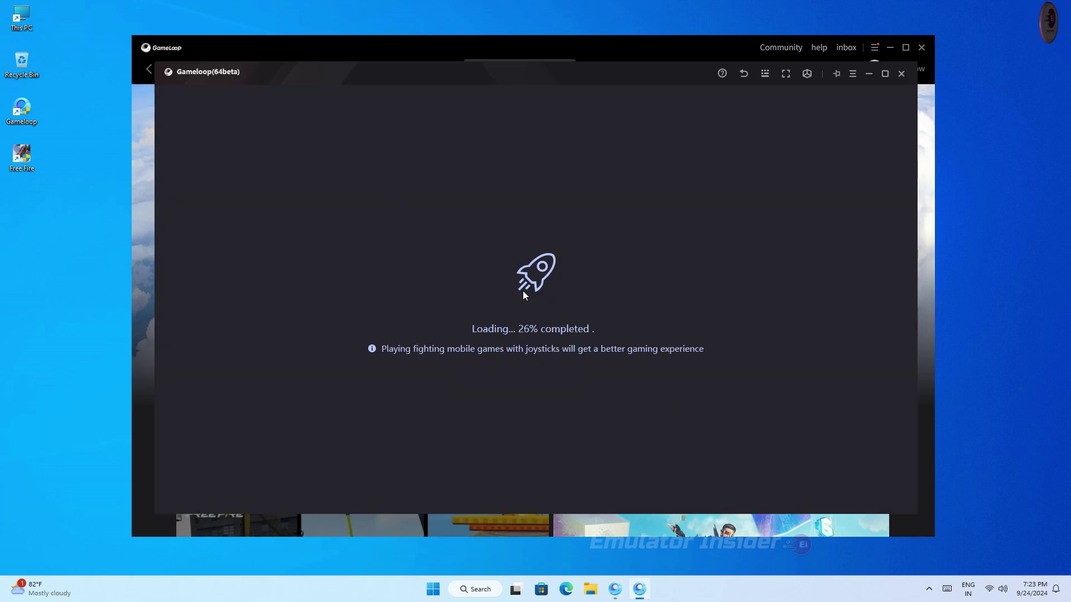
pyautogui.click(651, 52)
pyautogui.click(922, 48)
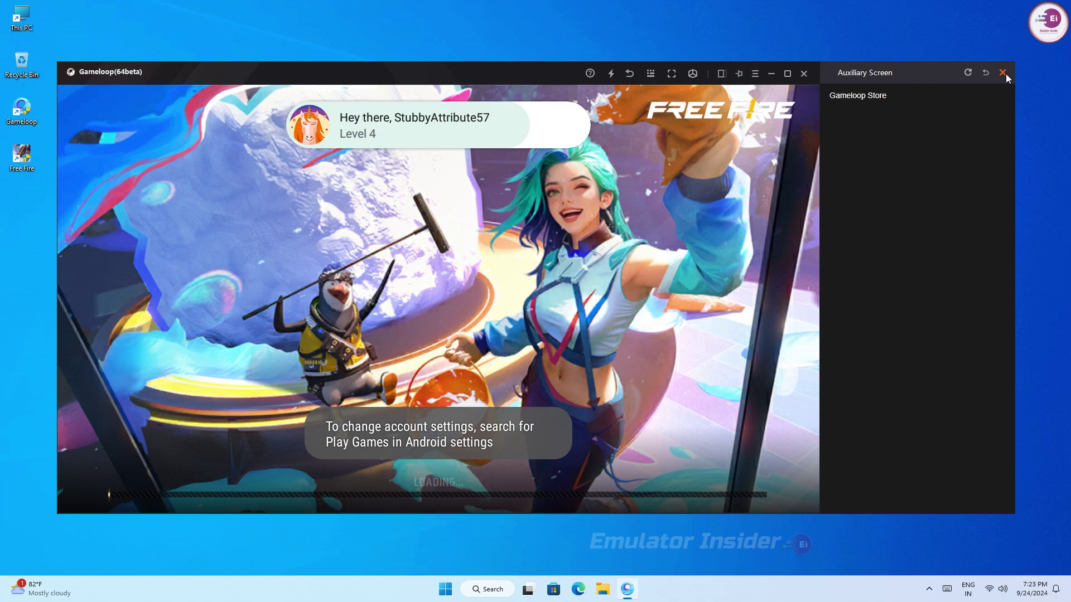
pyautogui.click(1003, 73)
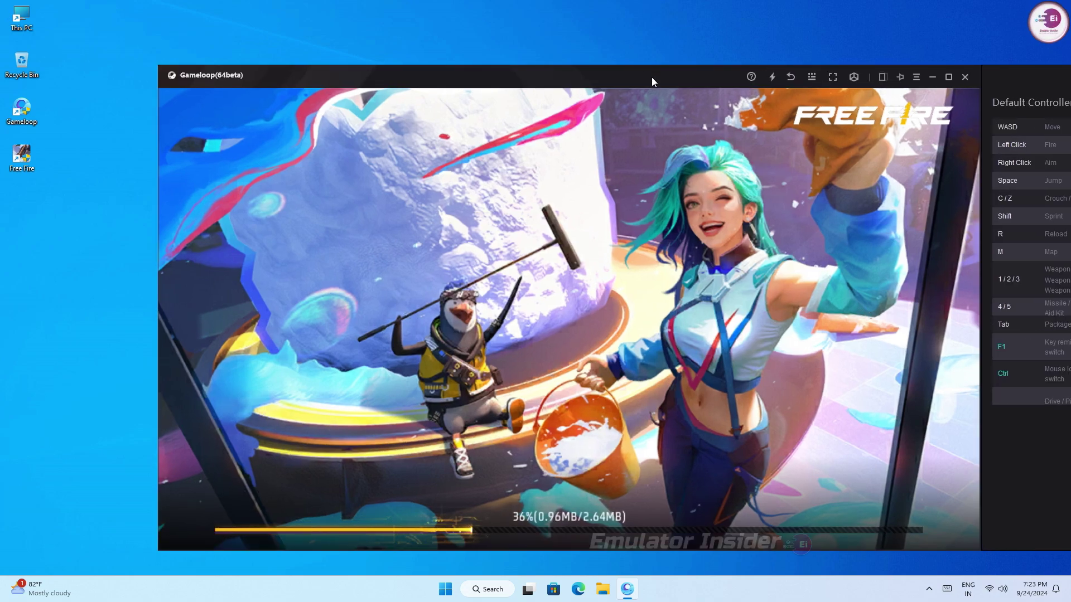
pyautogui.moveTo(652, 77); pyautogui.dragTo(575, 46)
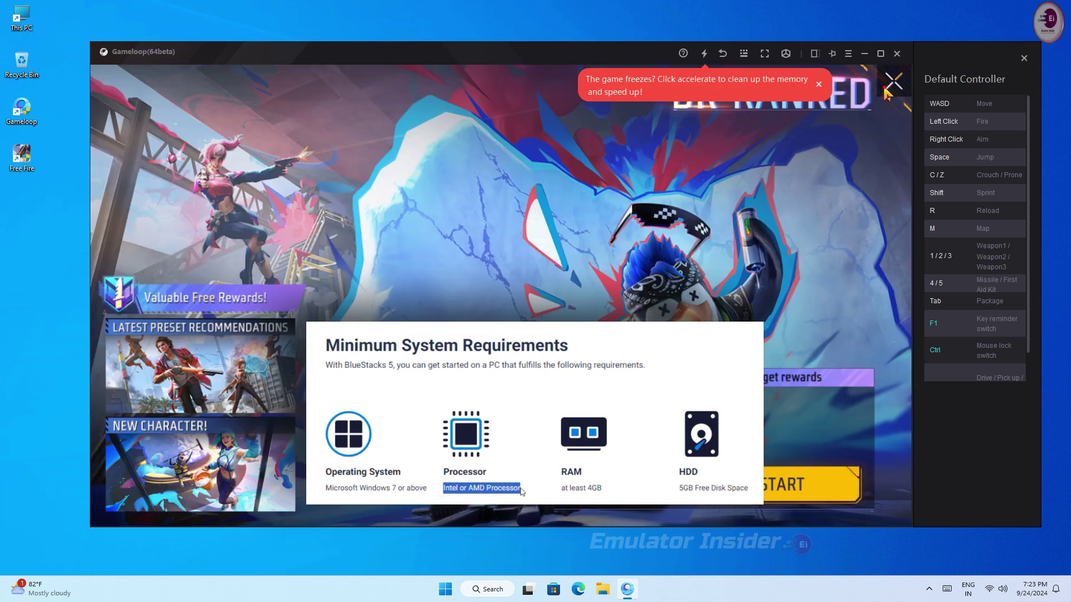
# Step: Dismiss the BR-RANKED promo banner and make the character perform an emote
pyautogui.click(887, 89)
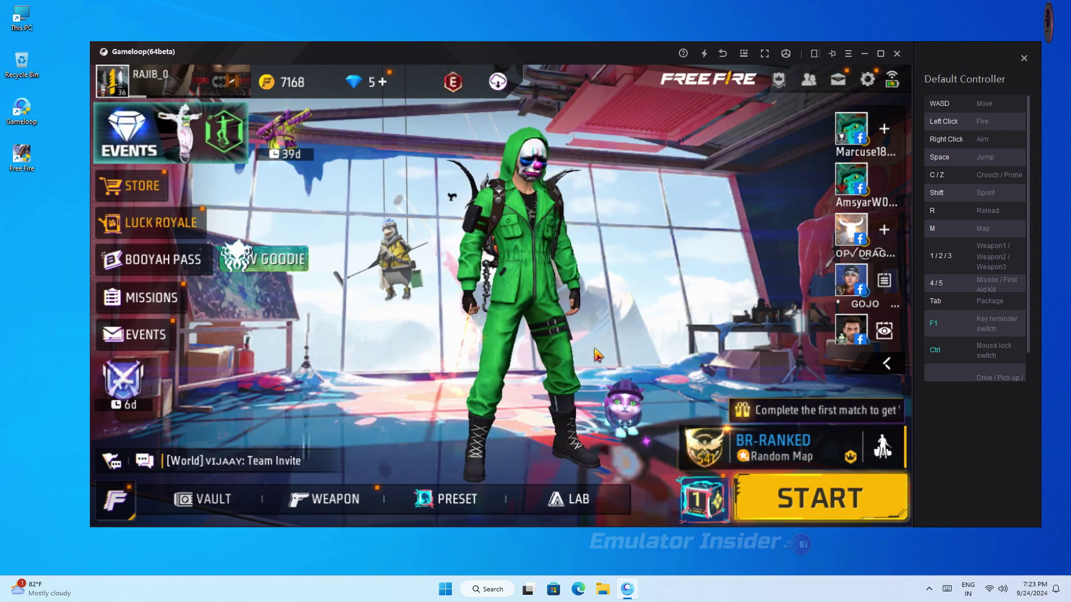
pyautogui.click(529, 262)
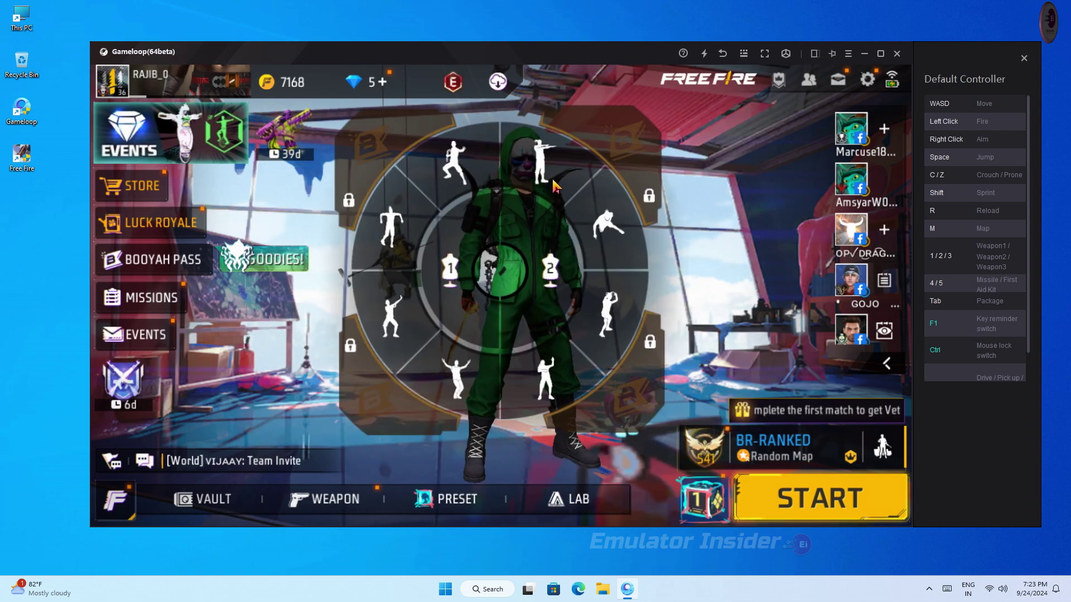
pyautogui.click(505, 269)
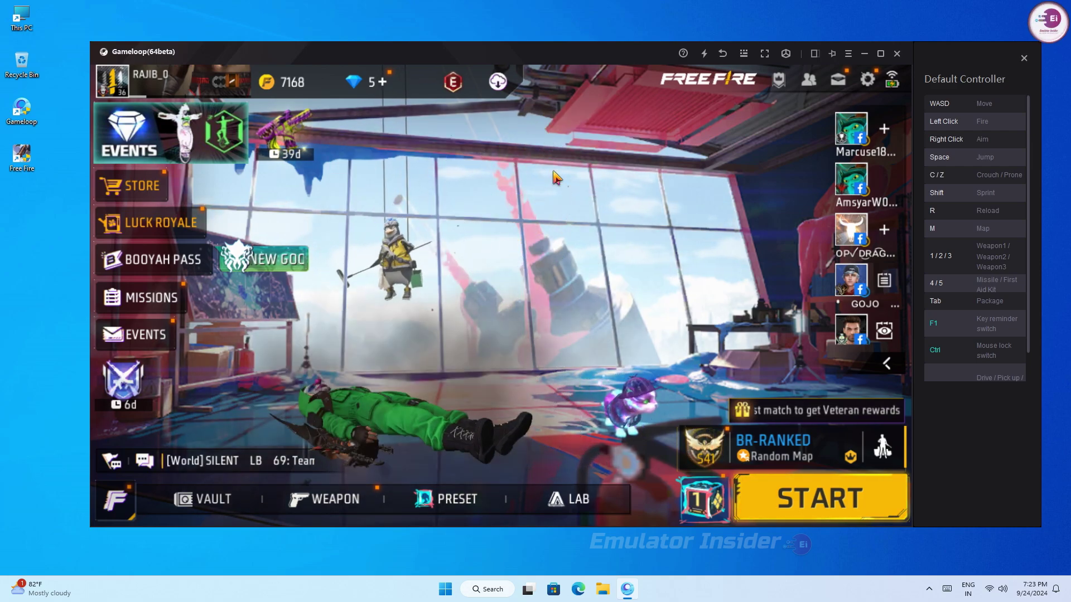
# Step: Review the Display settings with High FPS, close Settings, and play another emote
pyautogui.click(866, 81)
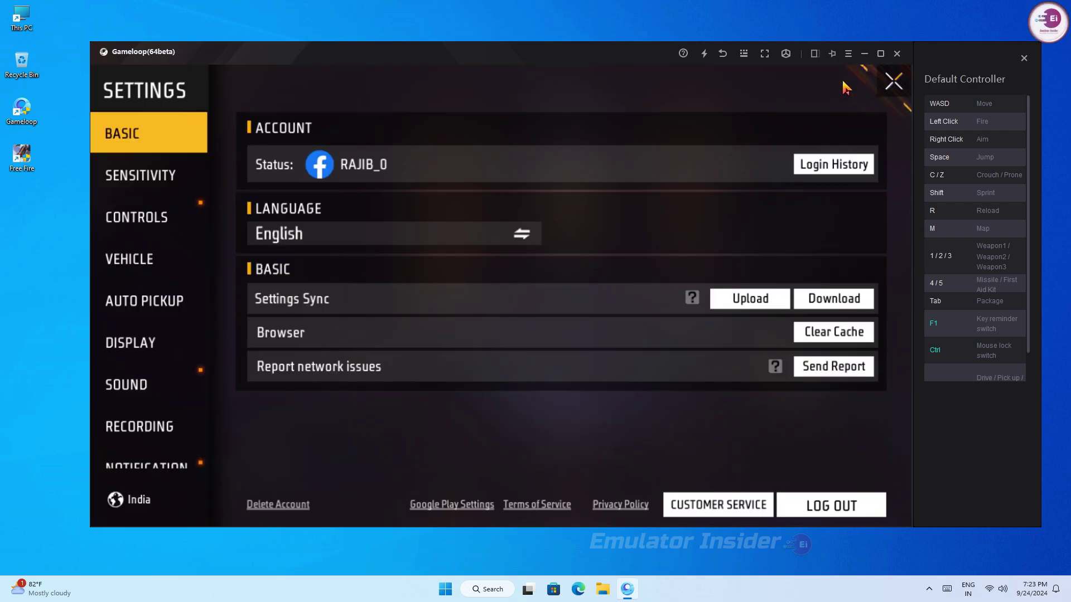
pyautogui.click(150, 356)
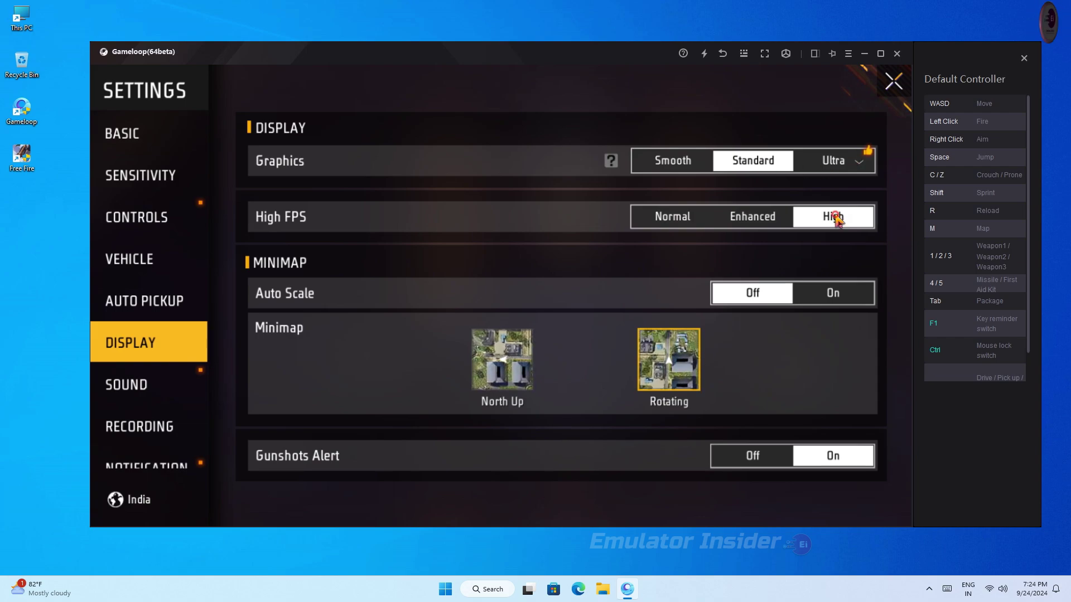
pyautogui.click(893, 80)
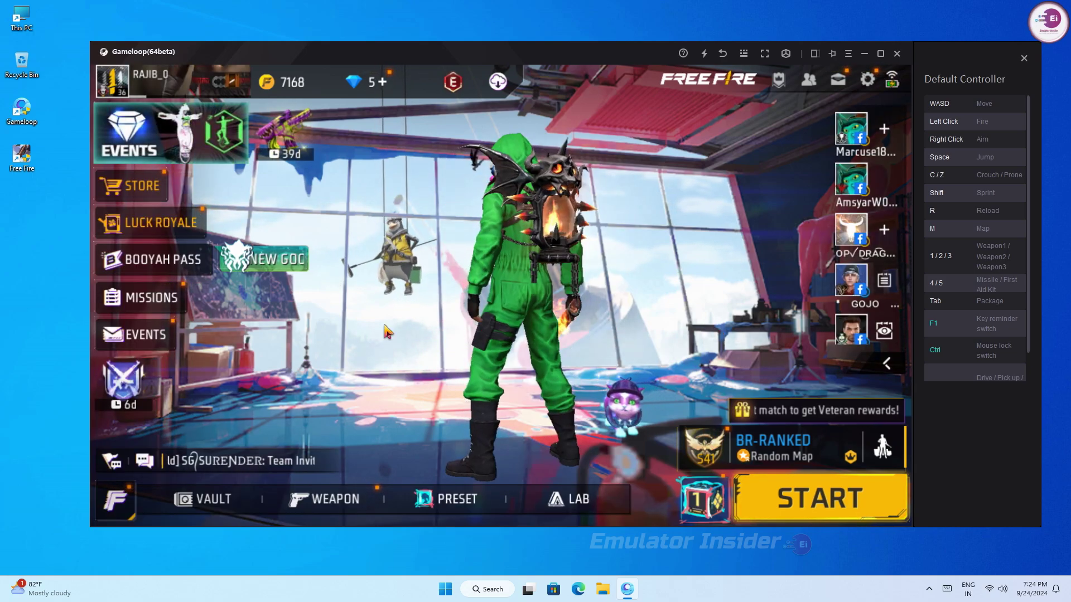
pyautogui.click(586, 319)
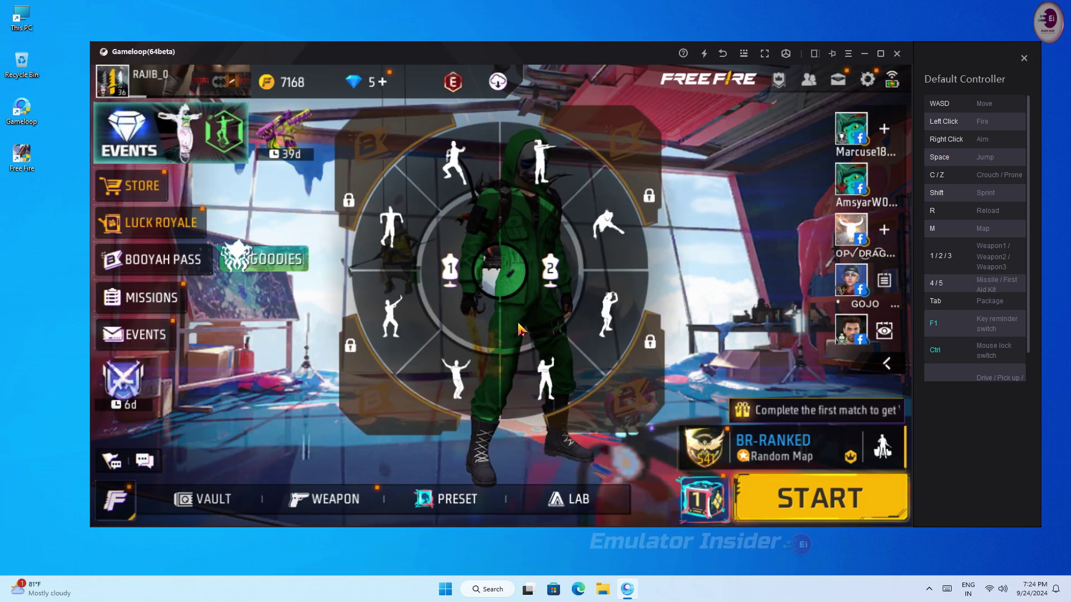
pyautogui.click(607, 318)
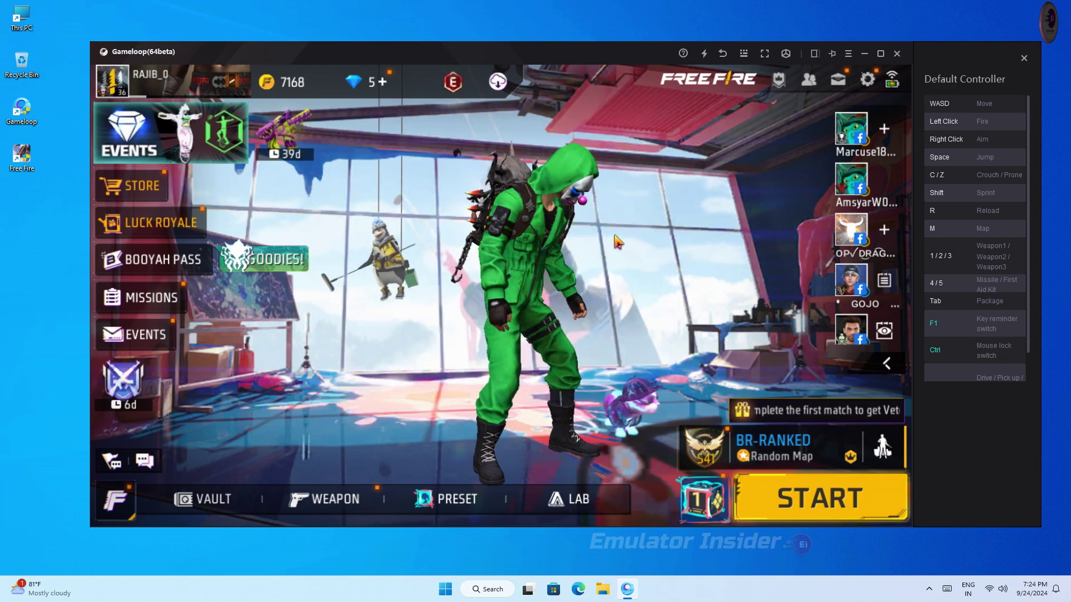
# Step: Start the TRAINING mode and hide the key-mapping labels with F1
pyautogui.click(785, 449)
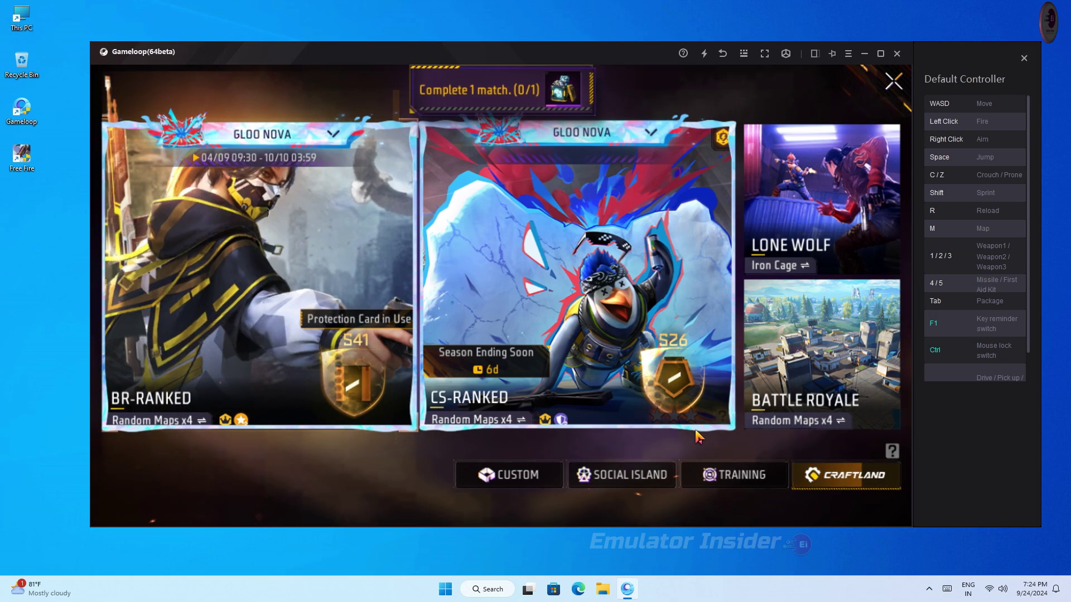
pyautogui.click(718, 475)
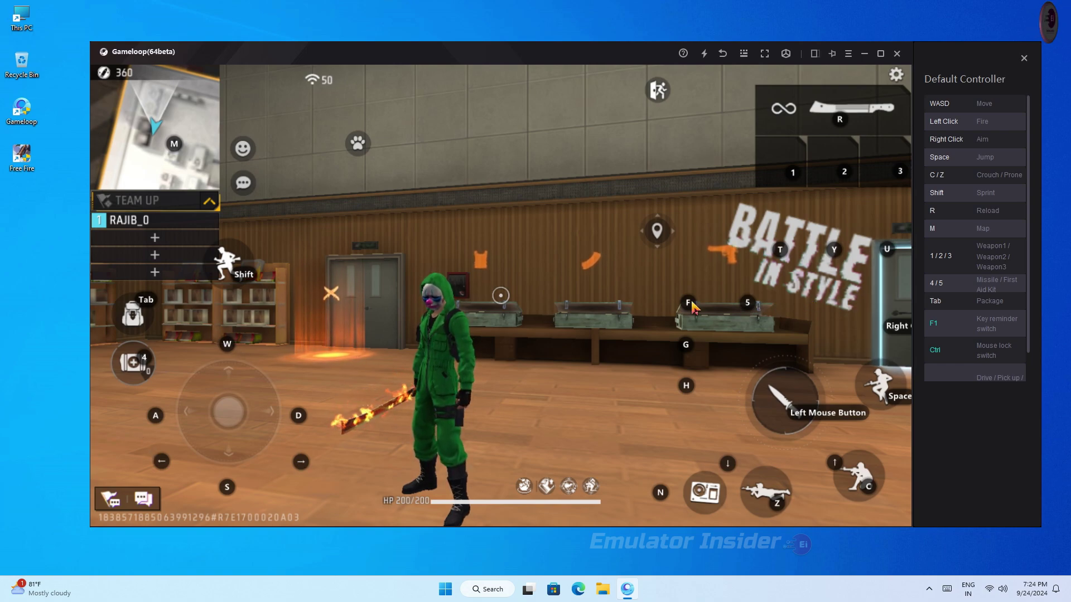
pyautogui.press('F1')
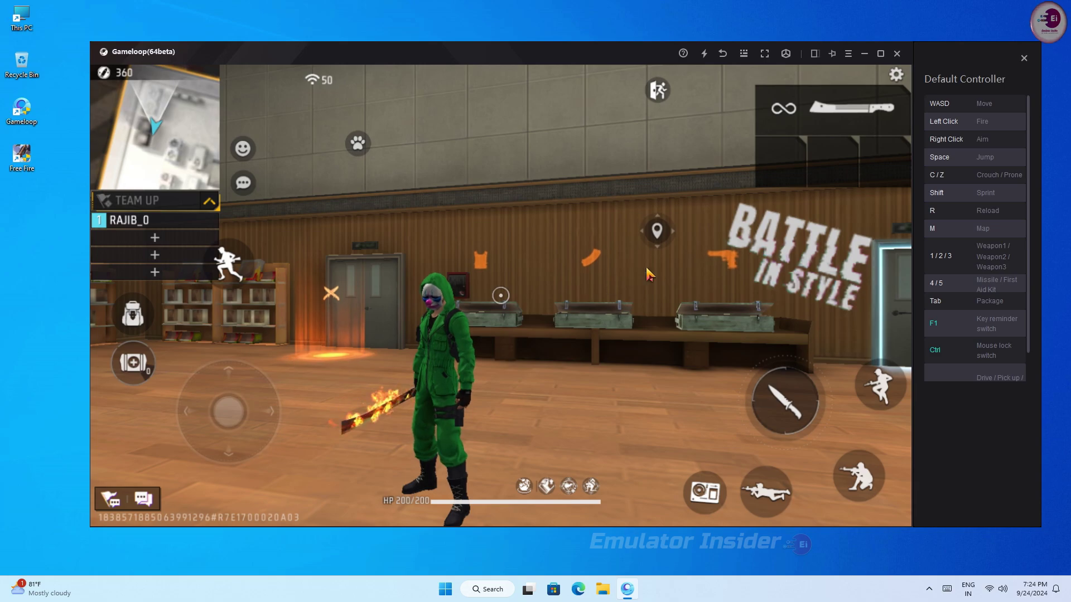
# Step: Switch to the gun with 1, shoot the practice targets, and reload with R
pyautogui.press('1')
pyautogui.click(646, 272)
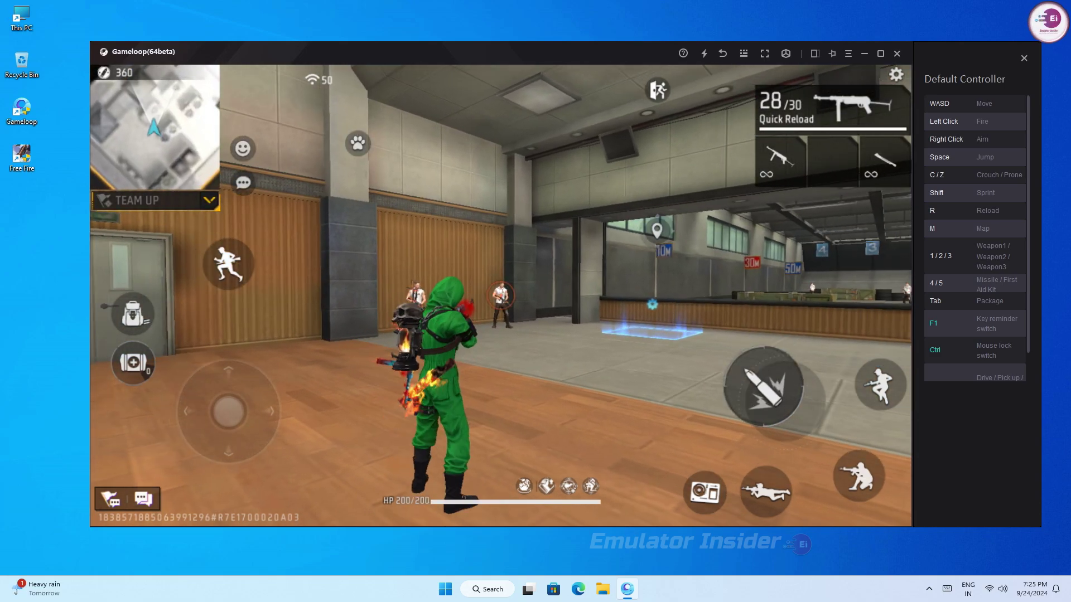
pyautogui.click(501, 295)
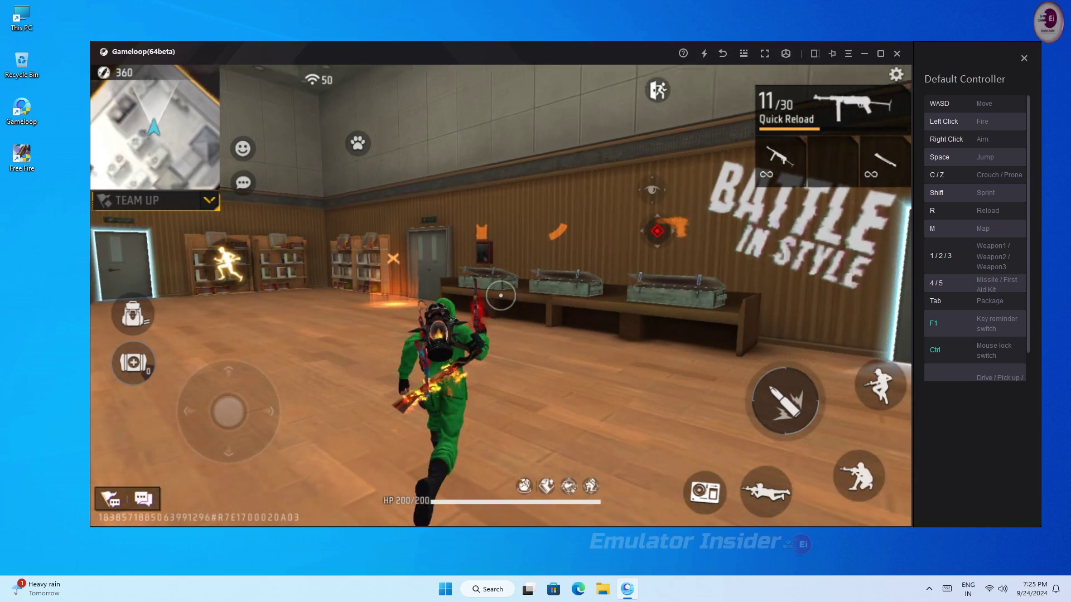
pyautogui.press('r')
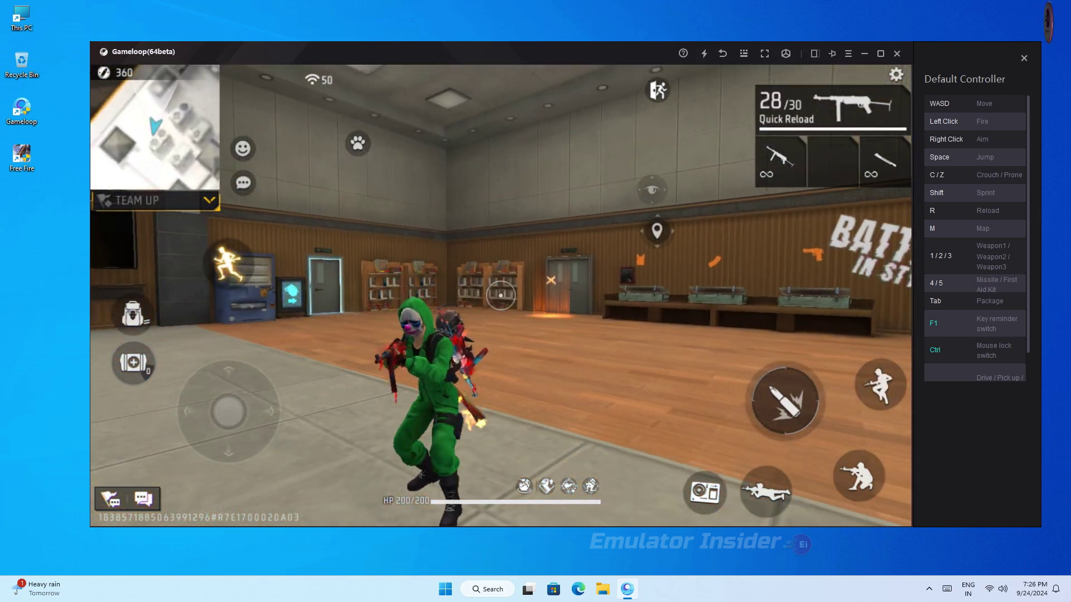
# Step: Switch to weapon slot 3, walk forward, and shoot street enemies, reloading with R
pyautogui.press('3')
pyautogui.press('w')
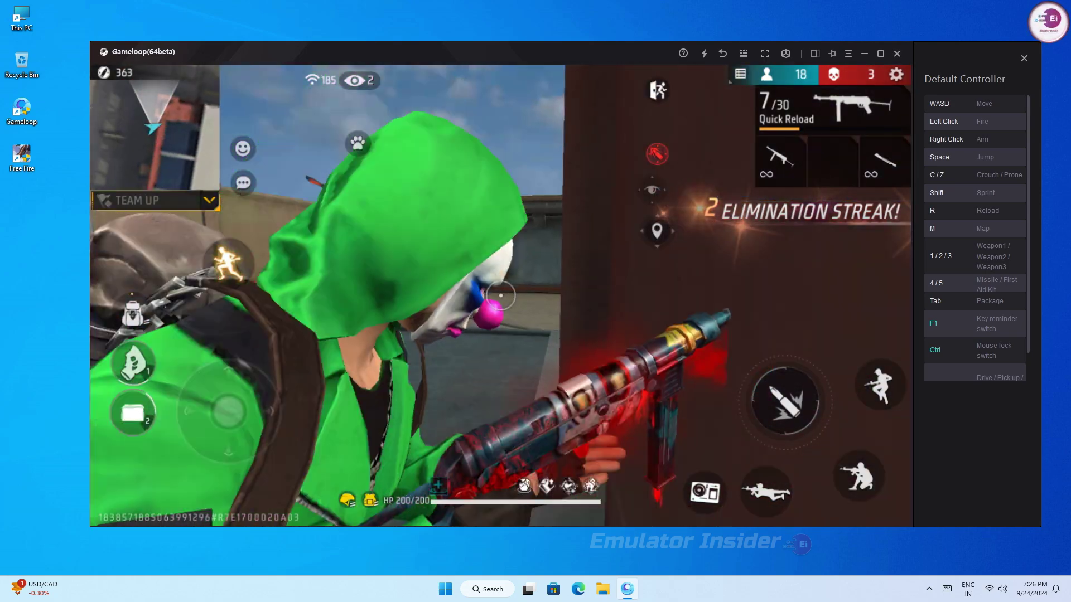
pyautogui.press('r')
pyautogui.click(499, 295)
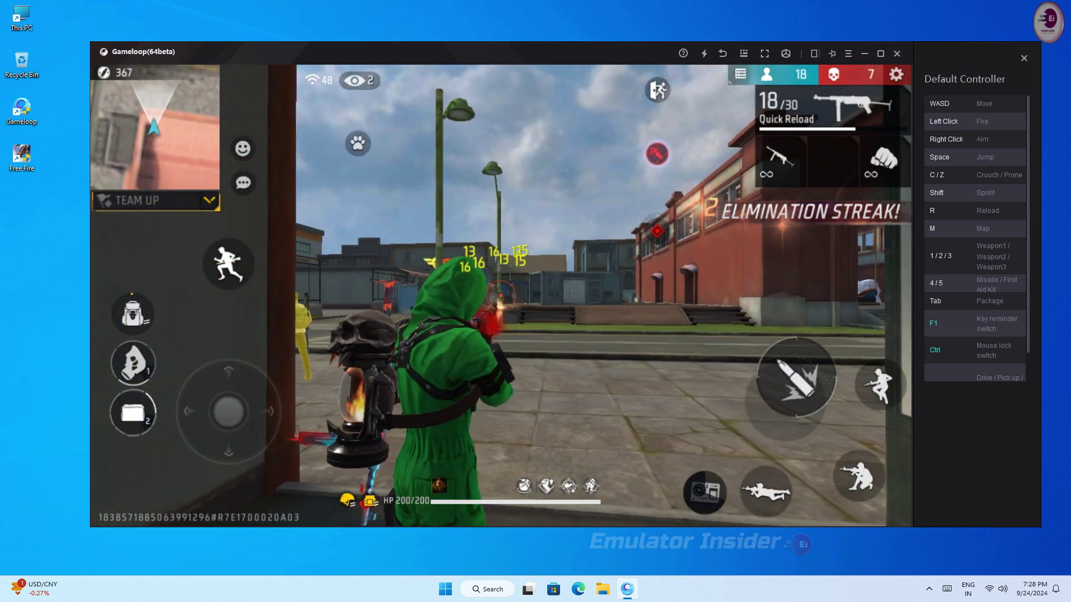
pyautogui.click(500, 295)
pyautogui.press('r')
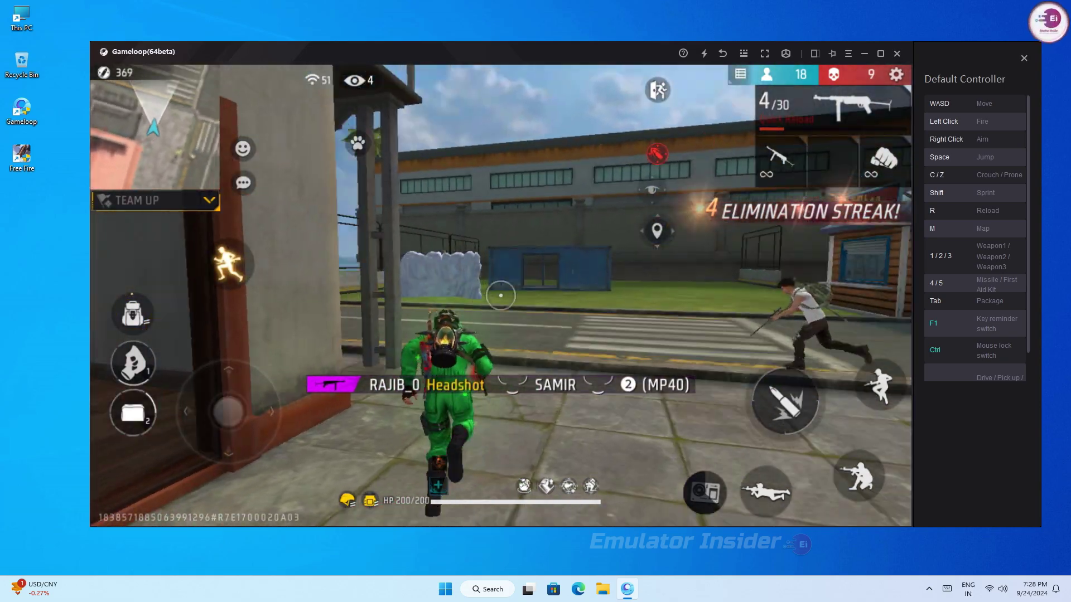